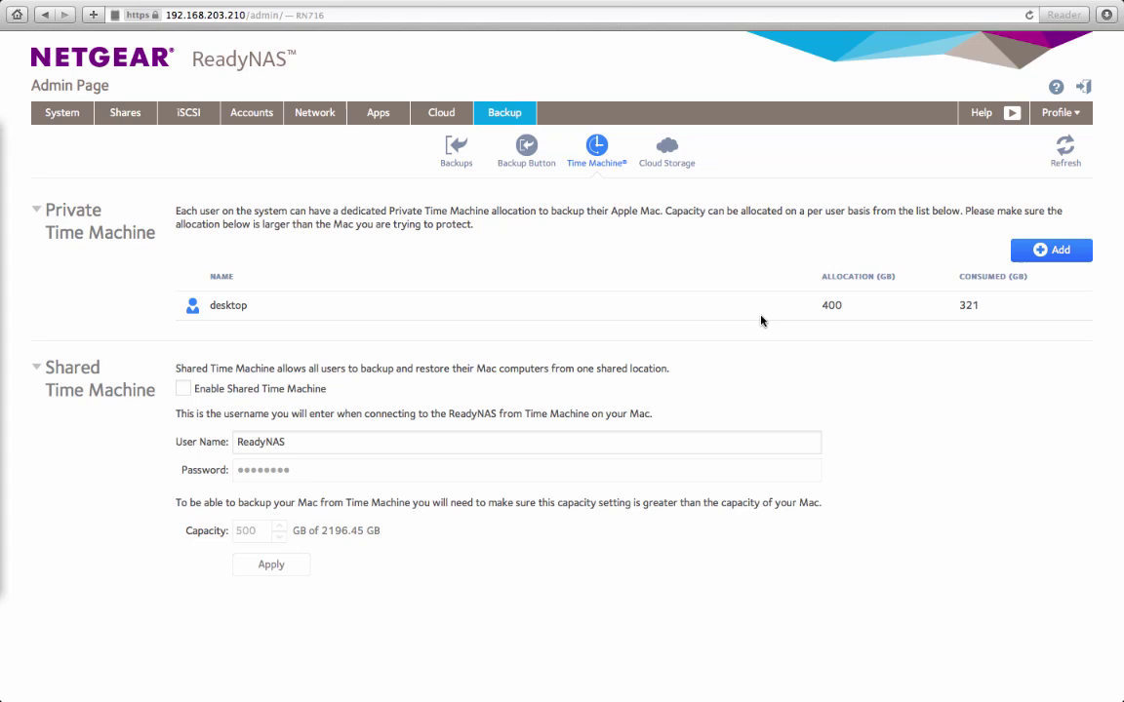
# Step: Open the Accounts tab to list the NAS users, currently only 'desktop'
pyautogui.click(301, 442)
pyautogui.click(257, 116)
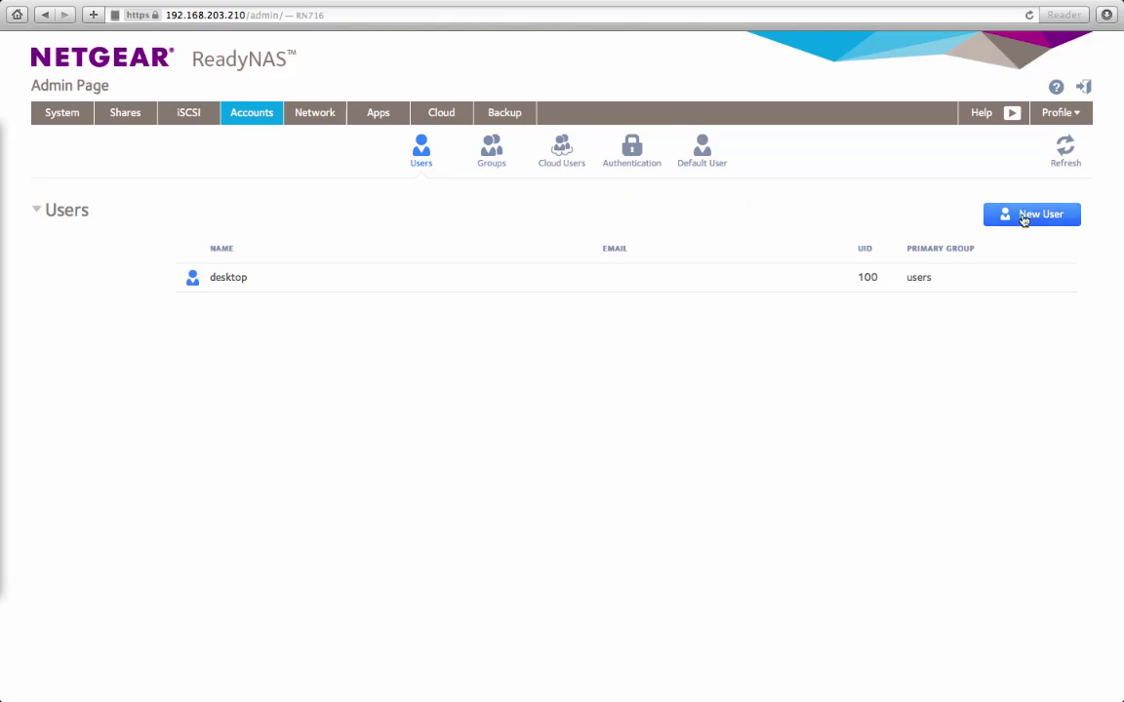
pyautogui.click(702, 161)
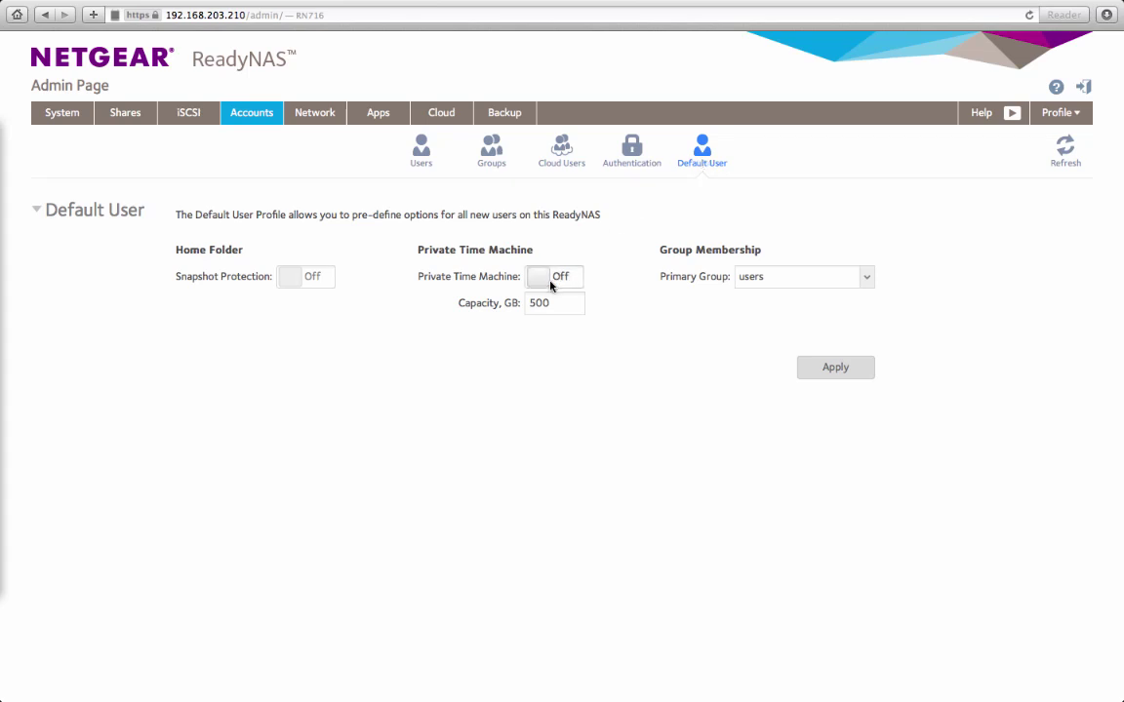
pyautogui.click(429, 158)
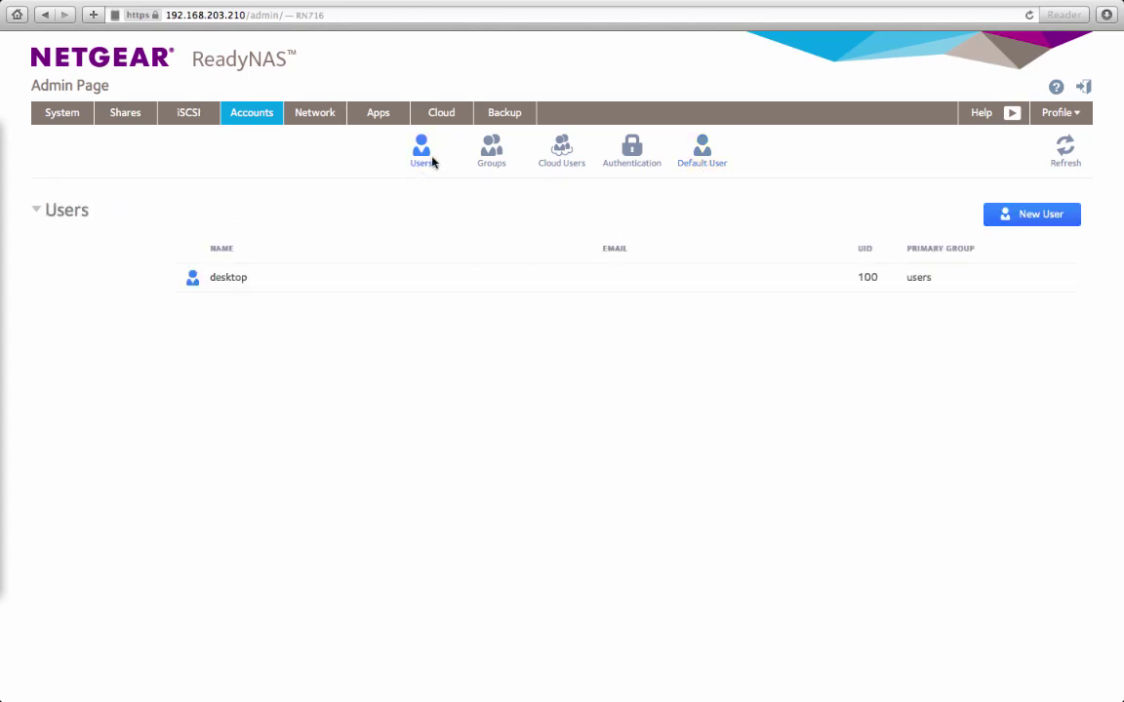
# Step: Create a new user 'laptop', entering its password twice
pyautogui.click(1058, 219)
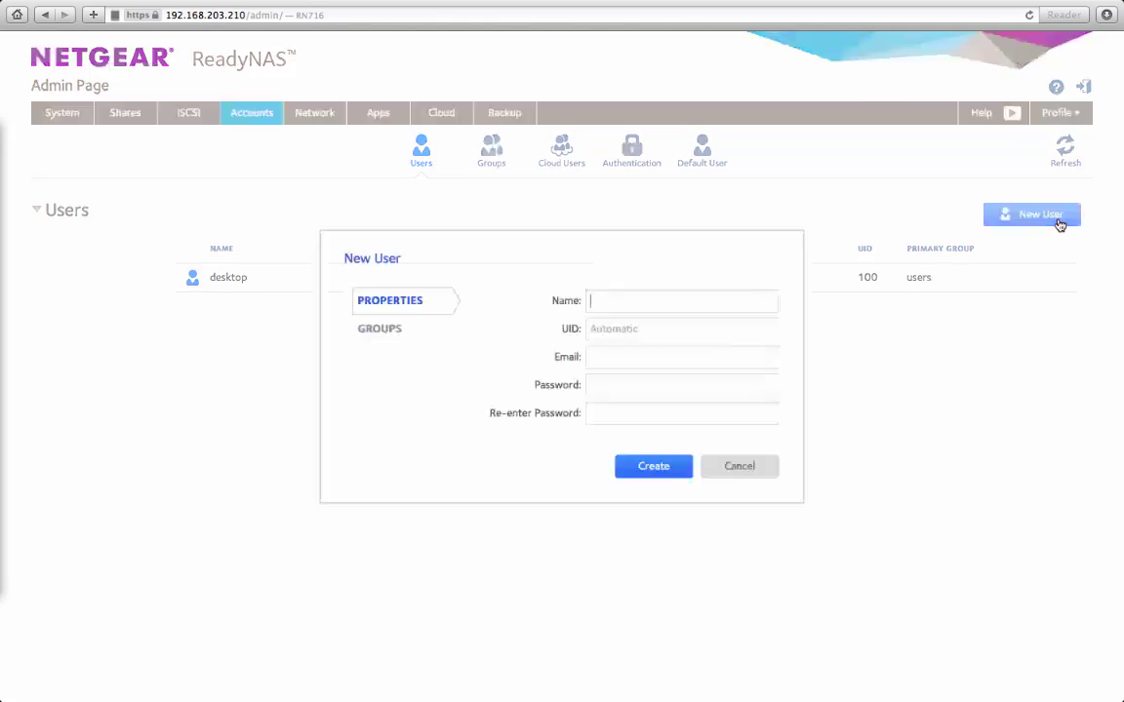
pyautogui.click(699, 302)
pyautogui.write('laptop')
pyautogui.press('Tab')
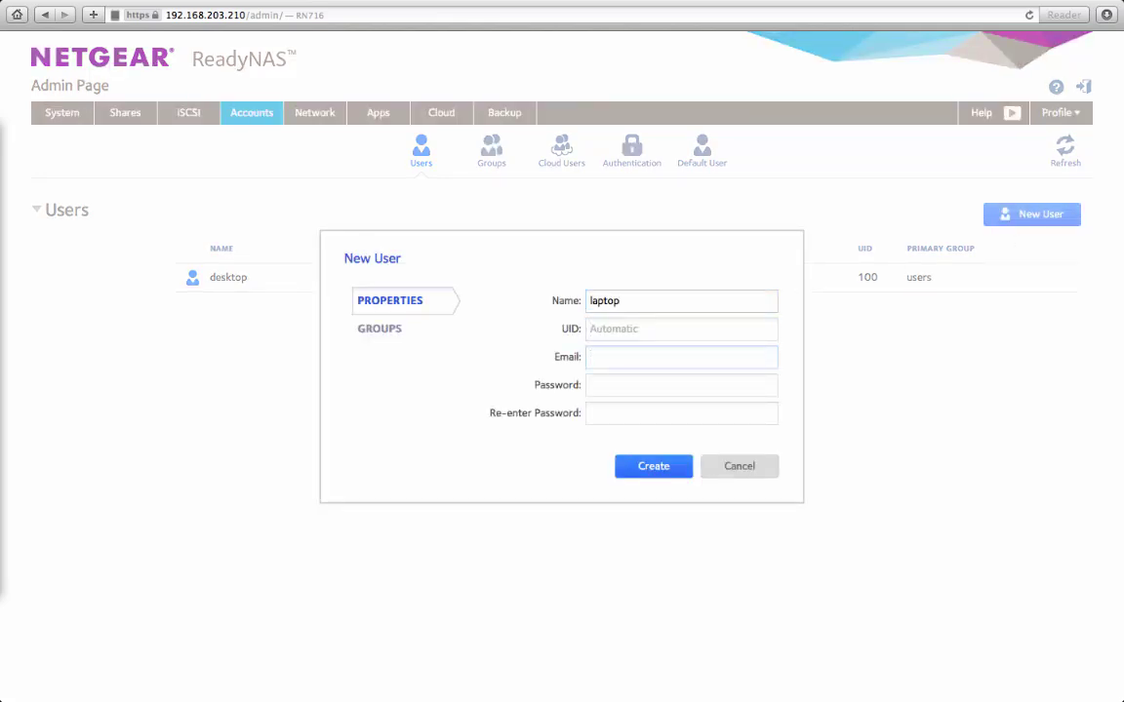
pyautogui.click(681, 384)
pyautogui.write('password')
pyautogui.press('Tab')
pyautogui.write('passwor')
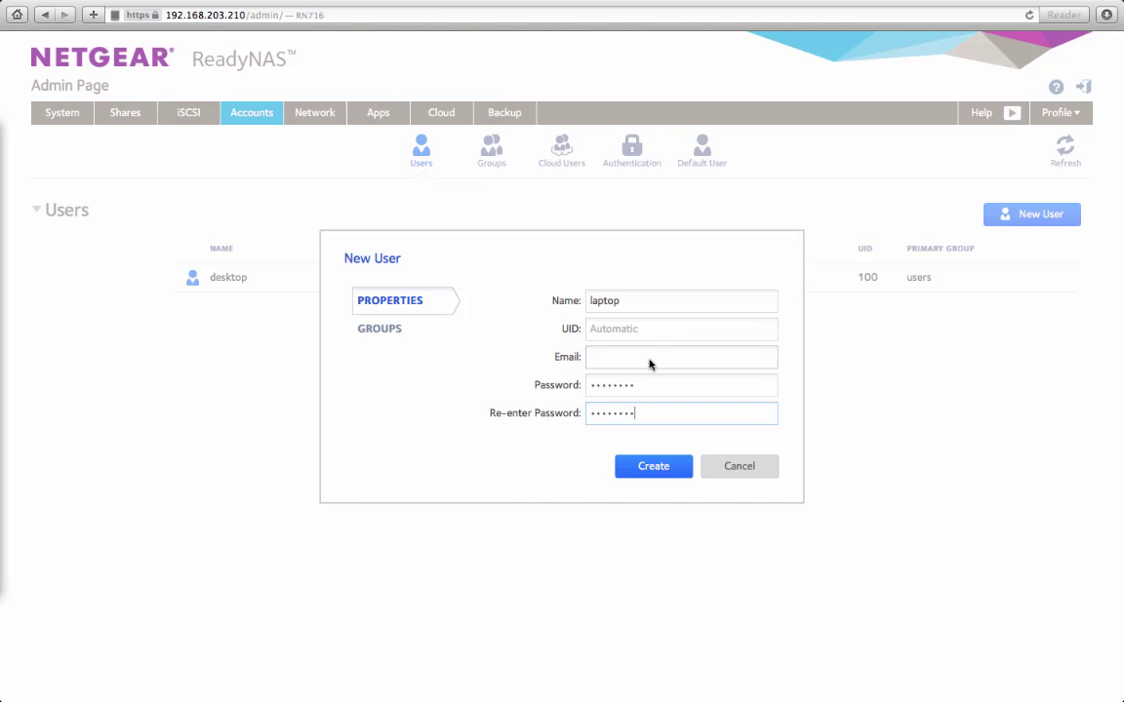
pyautogui.click(653, 467)
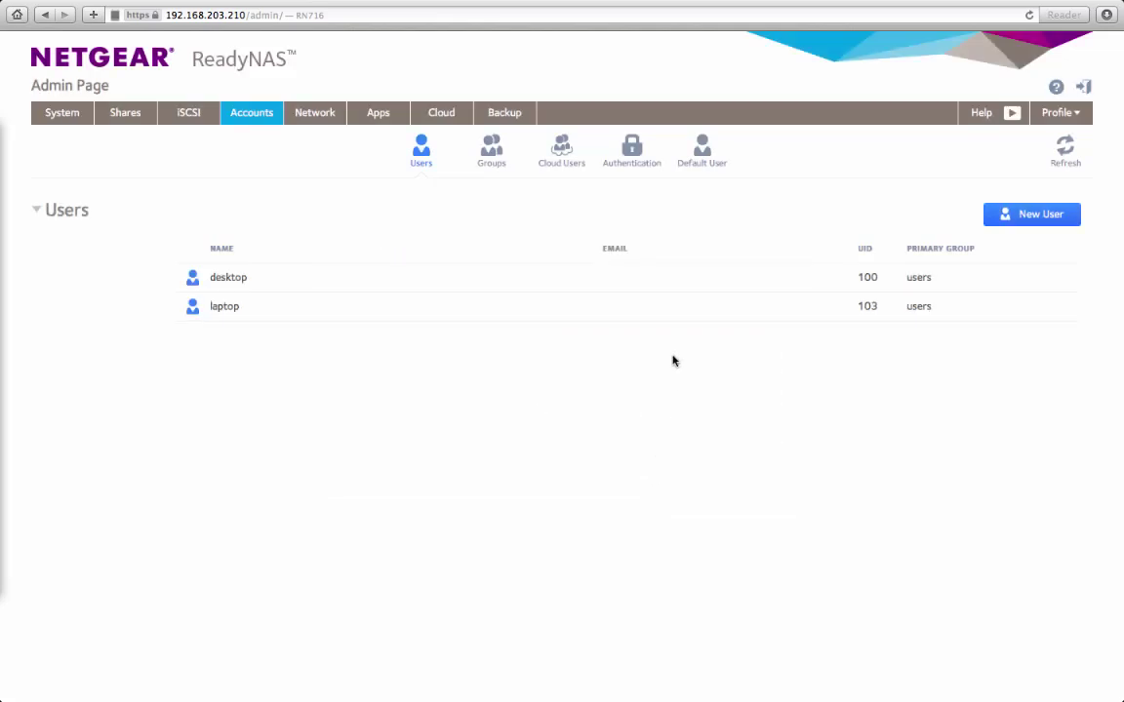
# Step: View the laptop user's settings and close them without changes
pyautogui.click(630, 308)
pyautogui.click(388, 361)
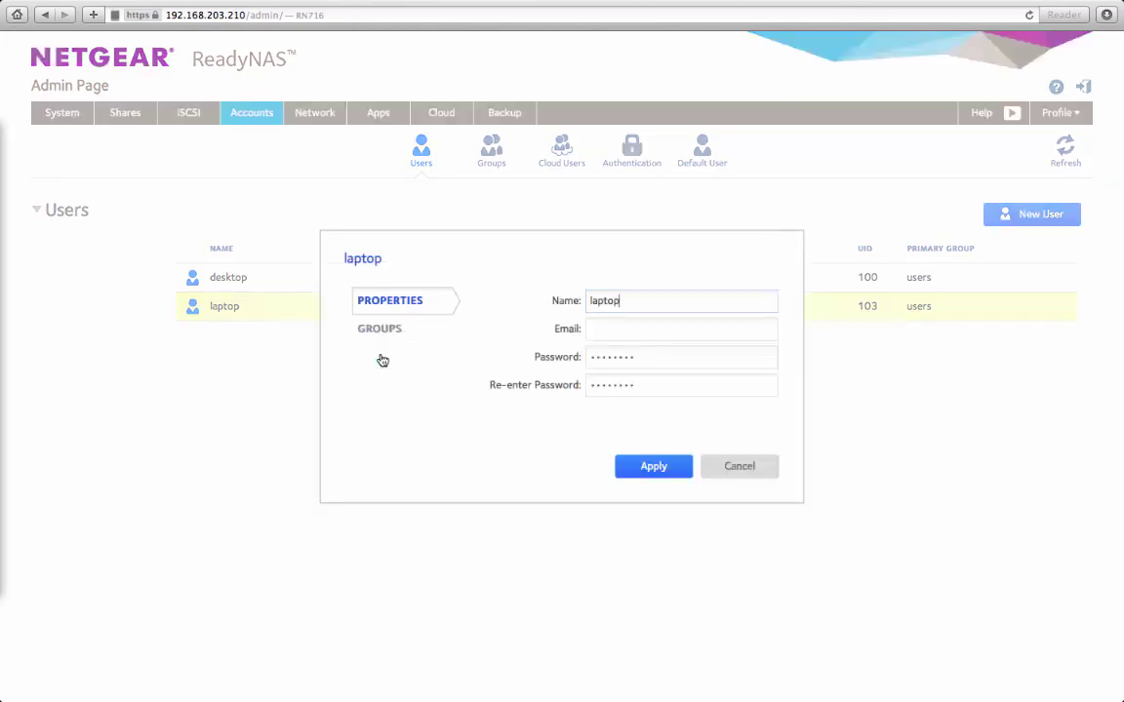
pyautogui.click(735, 467)
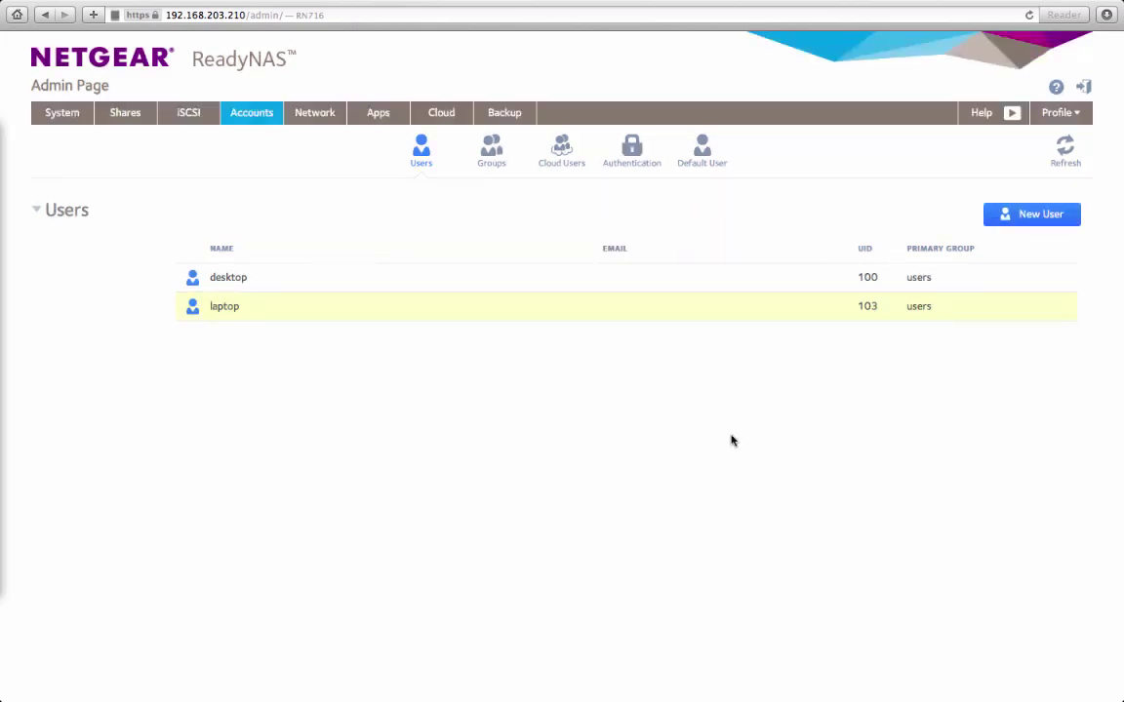
# Step: Add a private 500 GB Time Machine allocation for user laptop under Backup > Time Machine
pyautogui.click(513, 114)
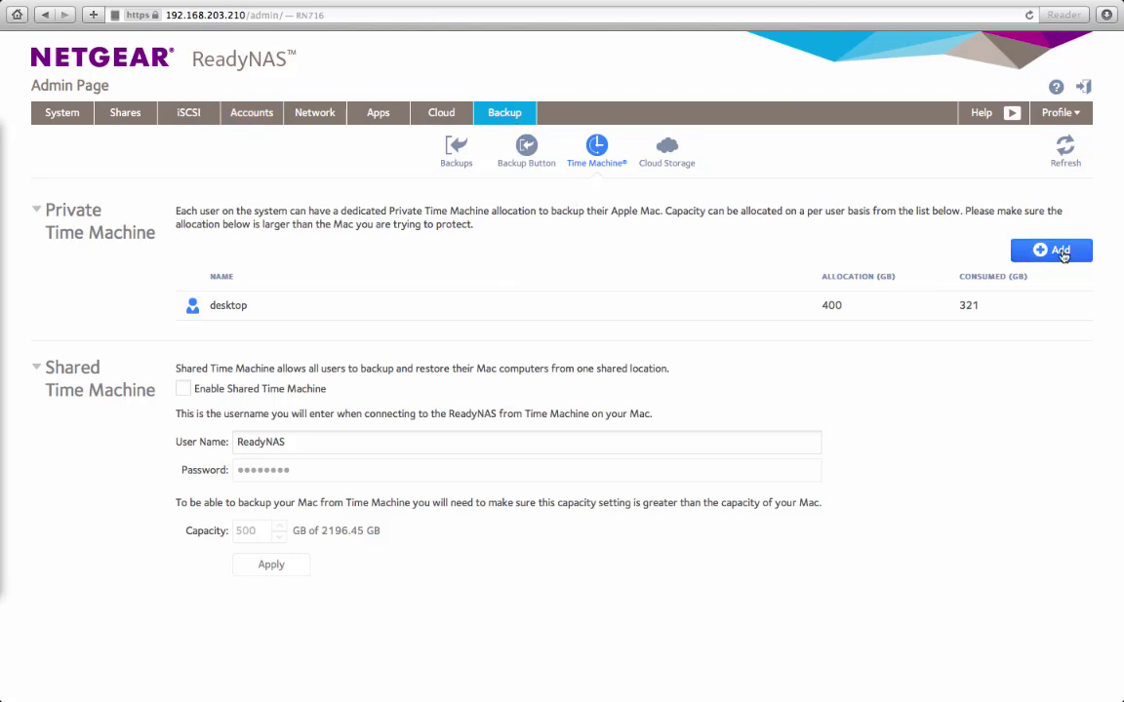
pyautogui.click(1021, 252)
pyautogui.click(409, 239)
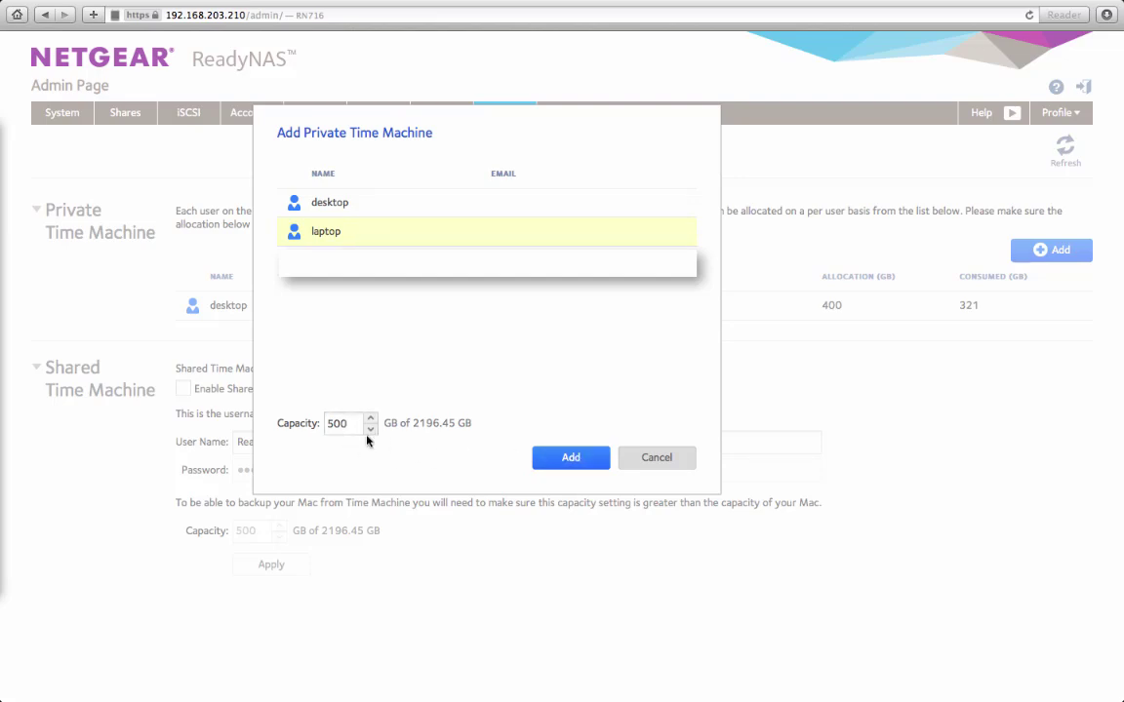
pyautogui.click(572, 458)
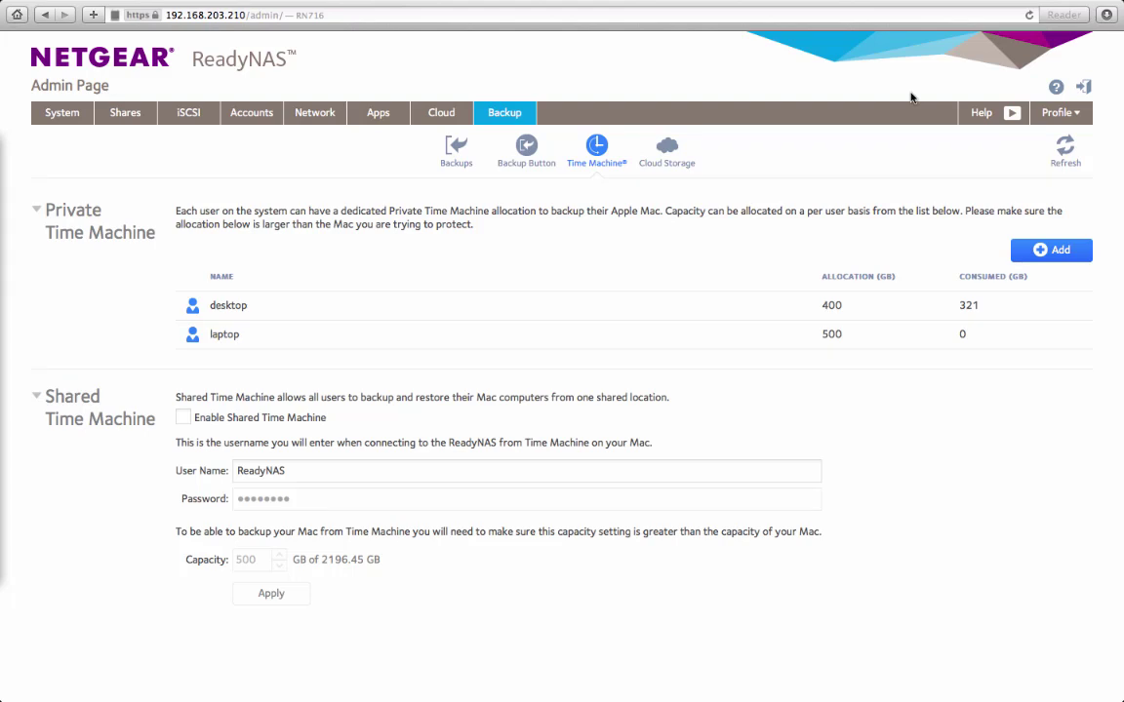
# Step: Choose laptop's timemachine as a Time Machine backup disk, keeping both disks
pyautogui.moveTo(809, 8)
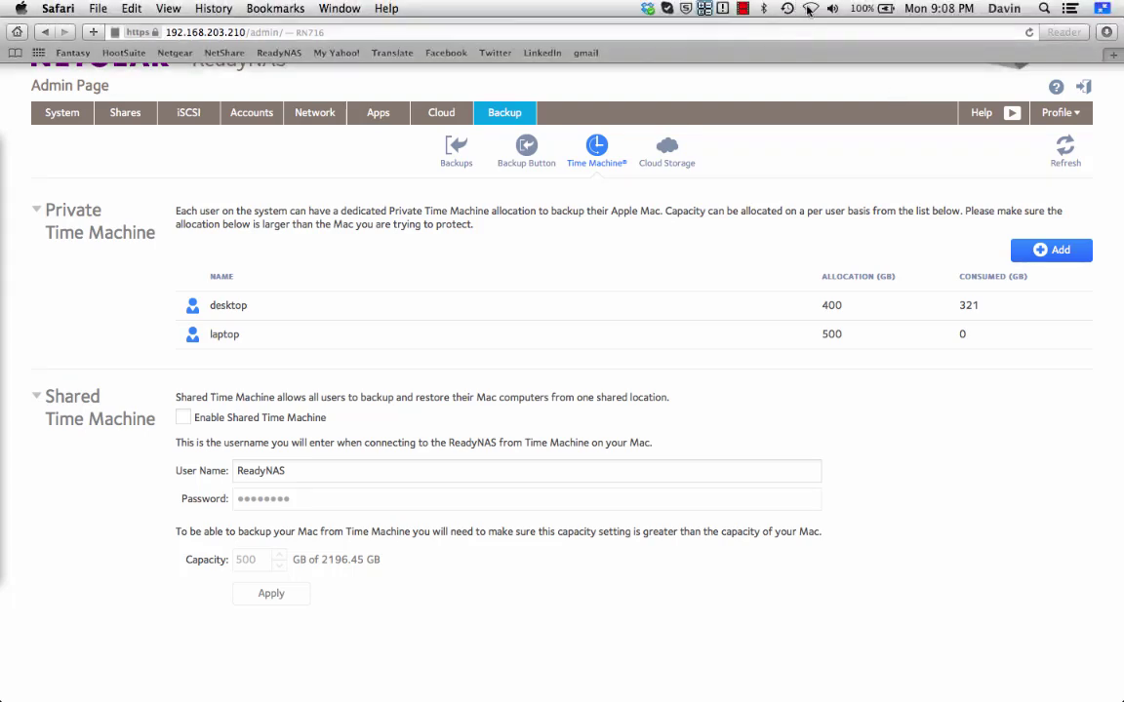
pyautogui.click(787, 8)
pyautogui.click(809, 96)
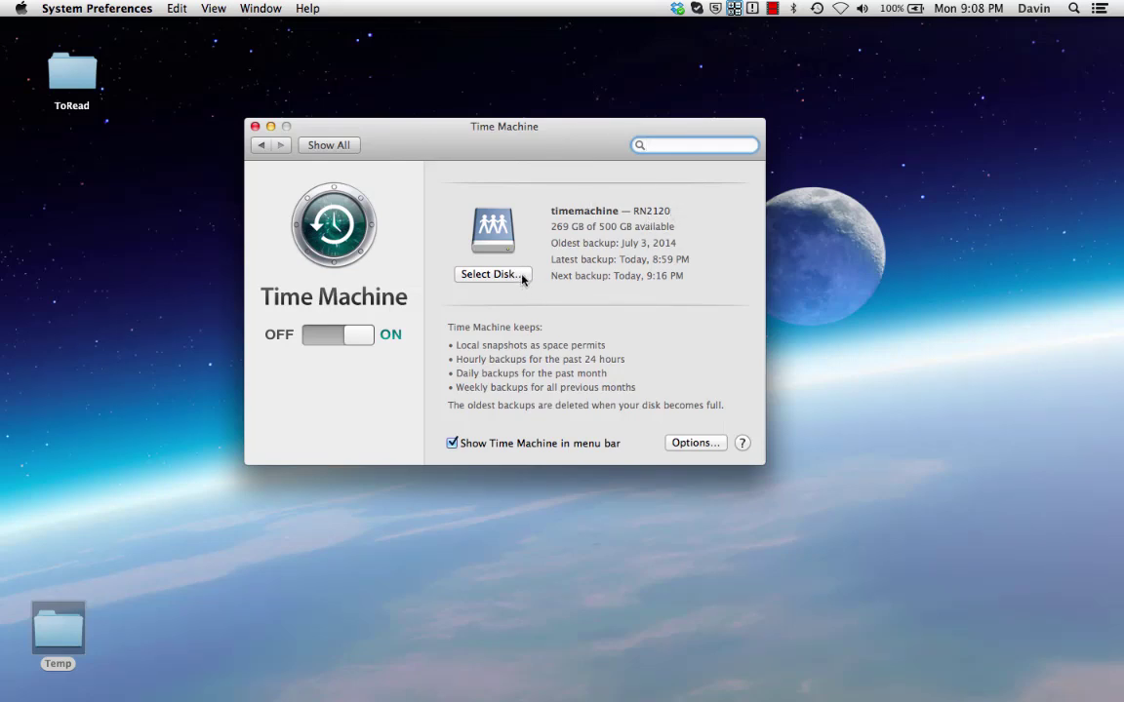
pyautogui.click(522, 278)
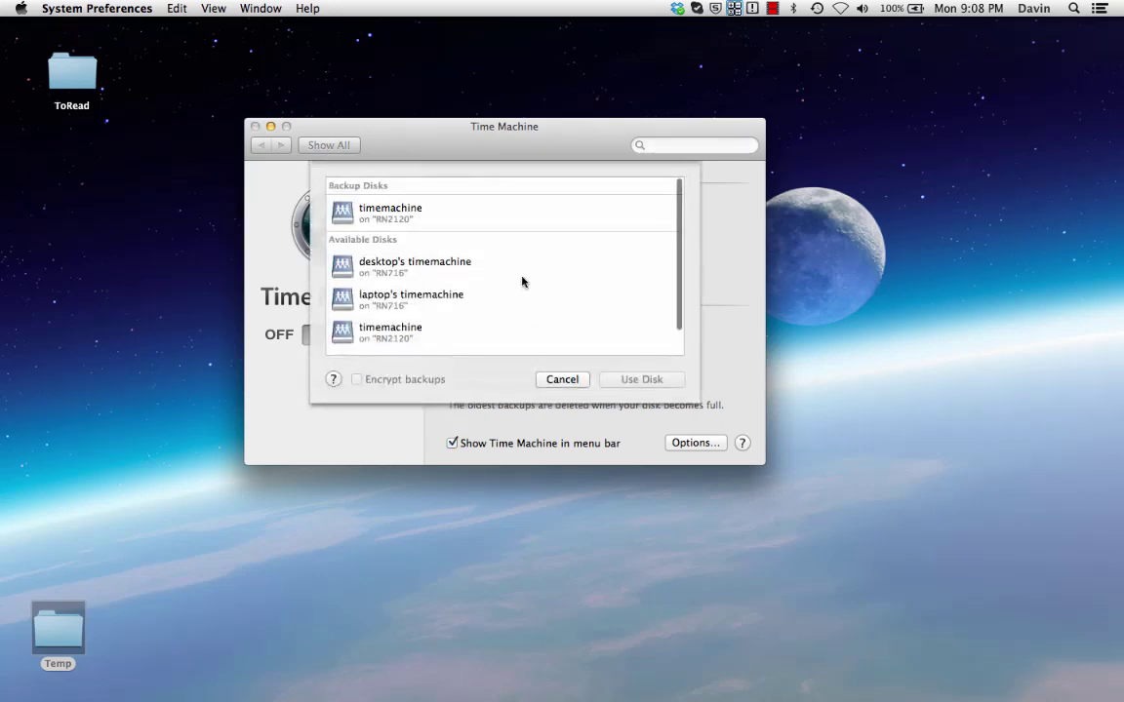
pyautogui.click(470, 304)
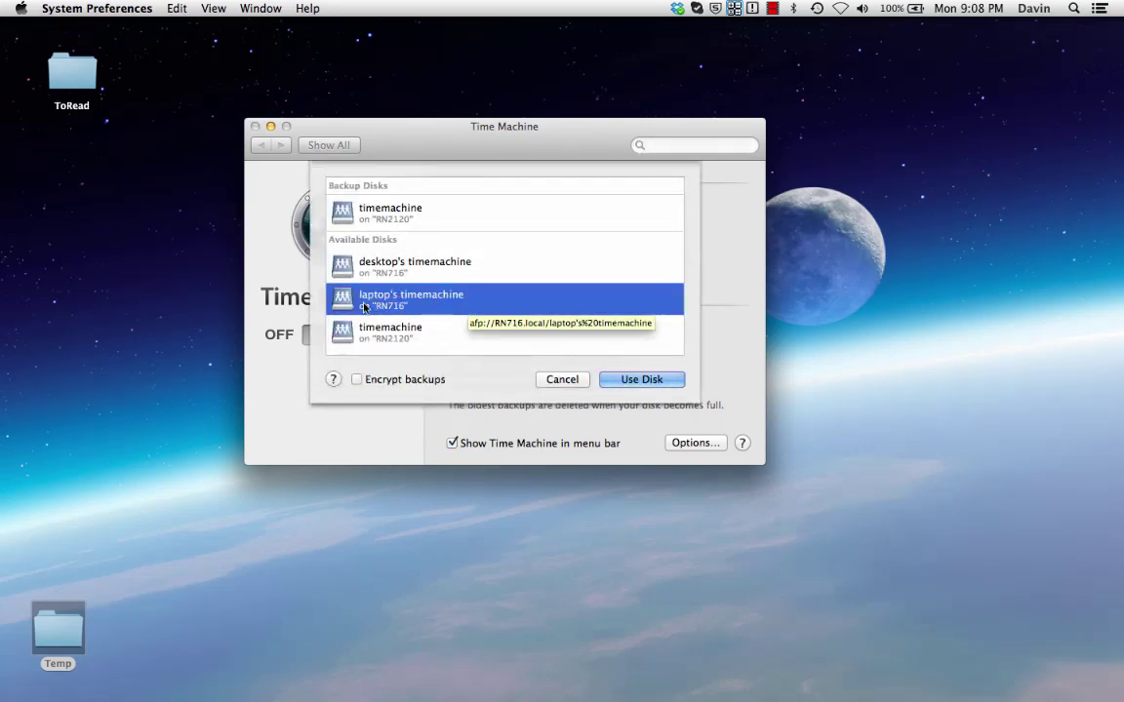
pyautogui.click(641, 379)
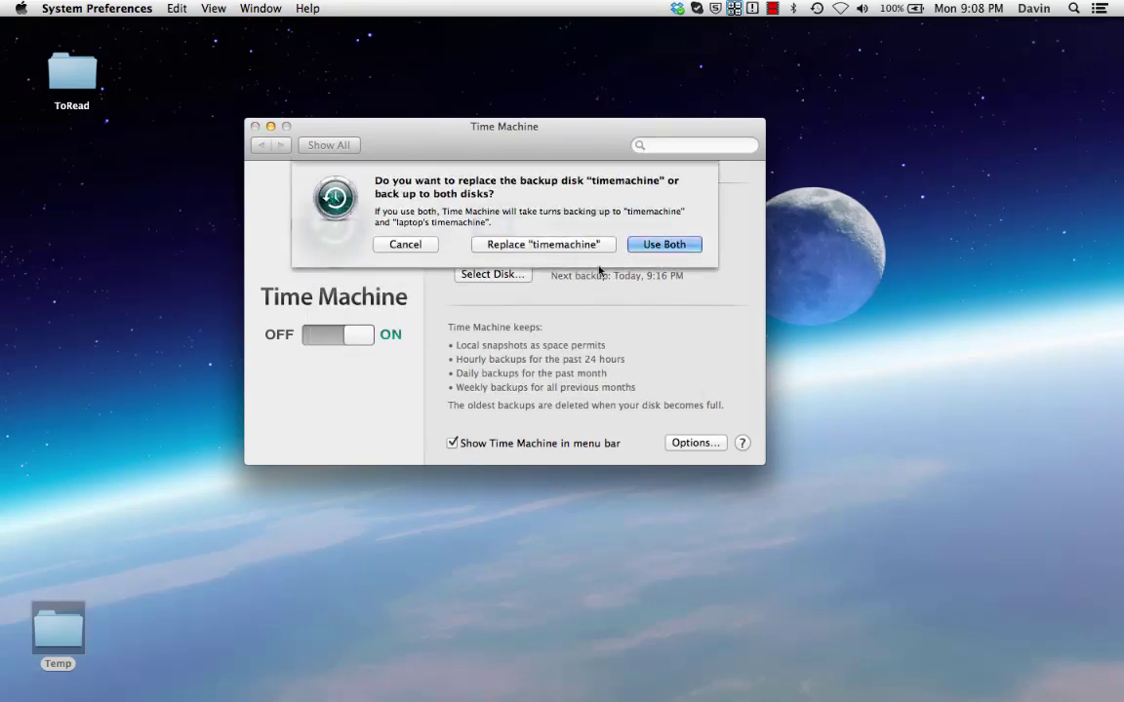
pyautogui.press('Return')
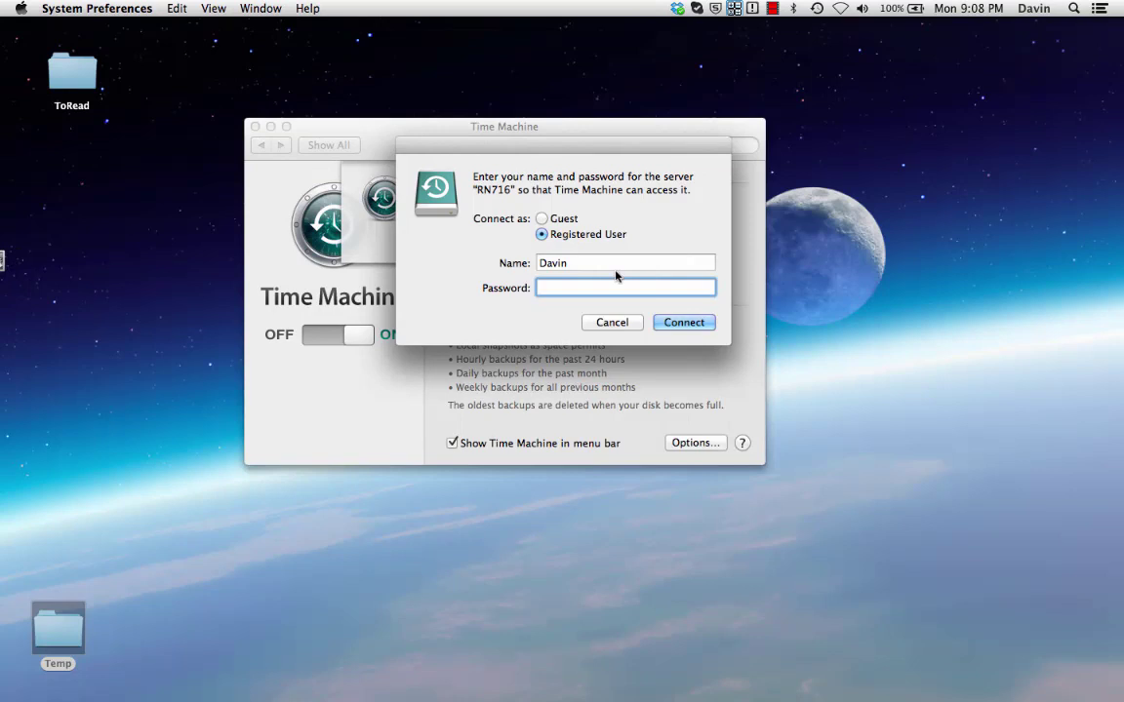
# Step: Sign in to the NAS as user laptop with its password and connect
pyautogui.doubleClick(602, 262)
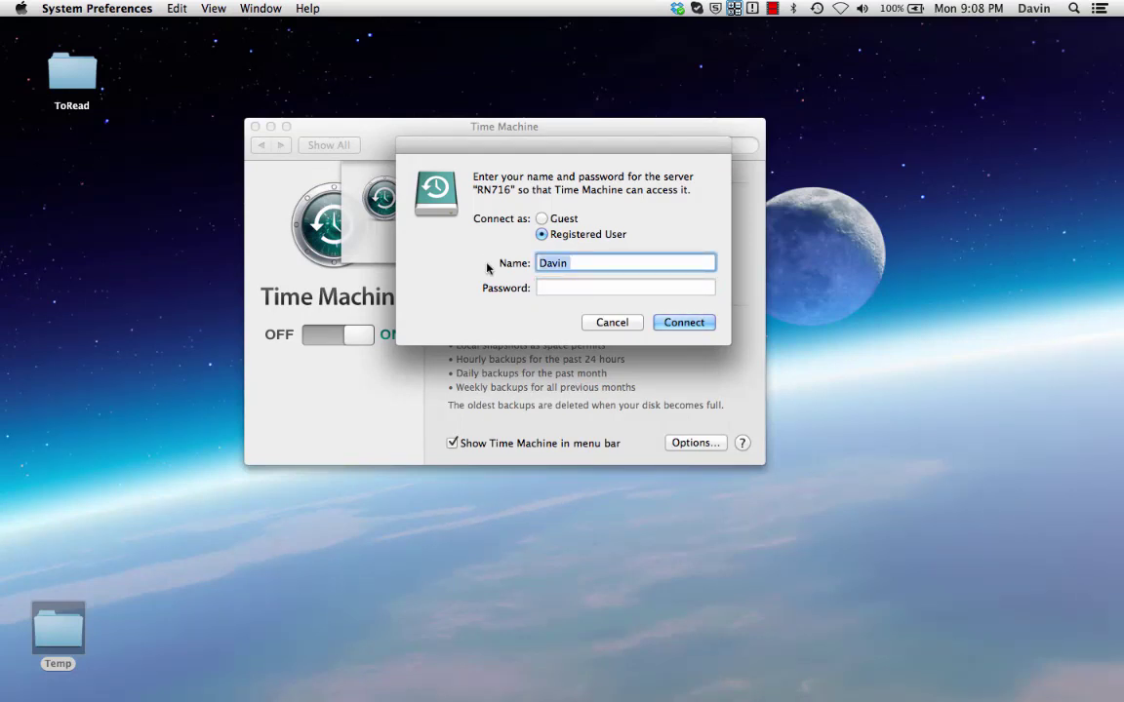
pyautogui.write('laptop')
pyautogui.press('Tab')
pyautogui.write('•••••••')
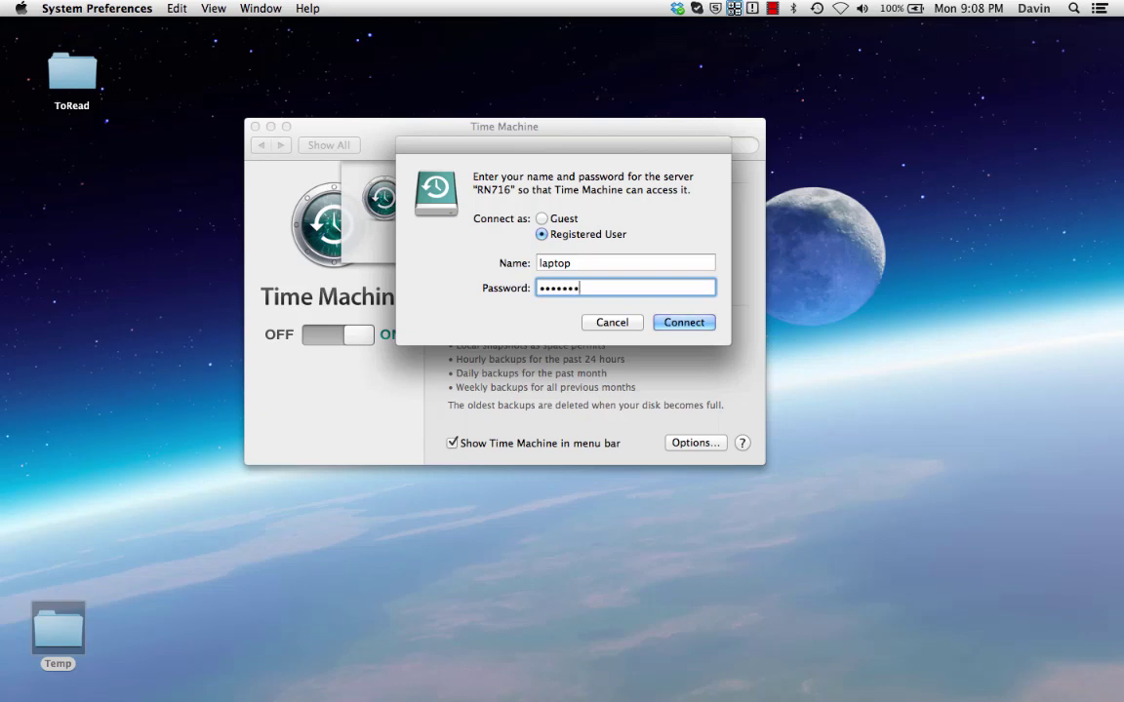
pyautogui.click(675, 324)
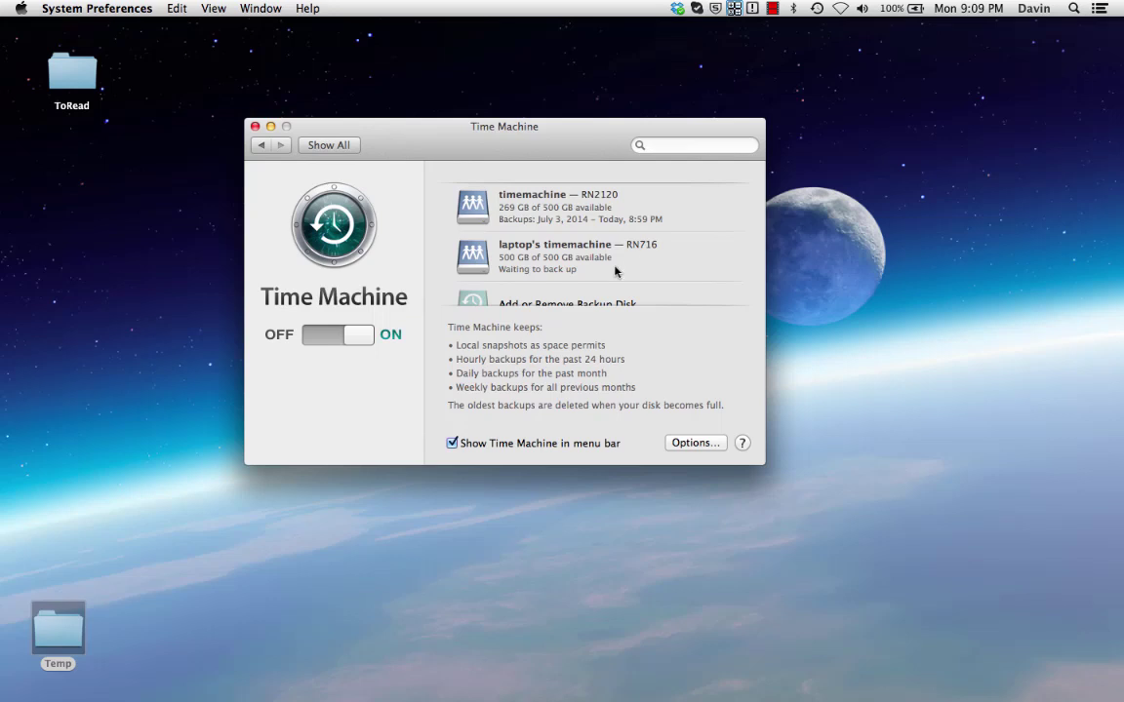
# Step: Start a Time Machine backup immediately with Back Up Now
pyautogui.scroll(-2, 614, 269)
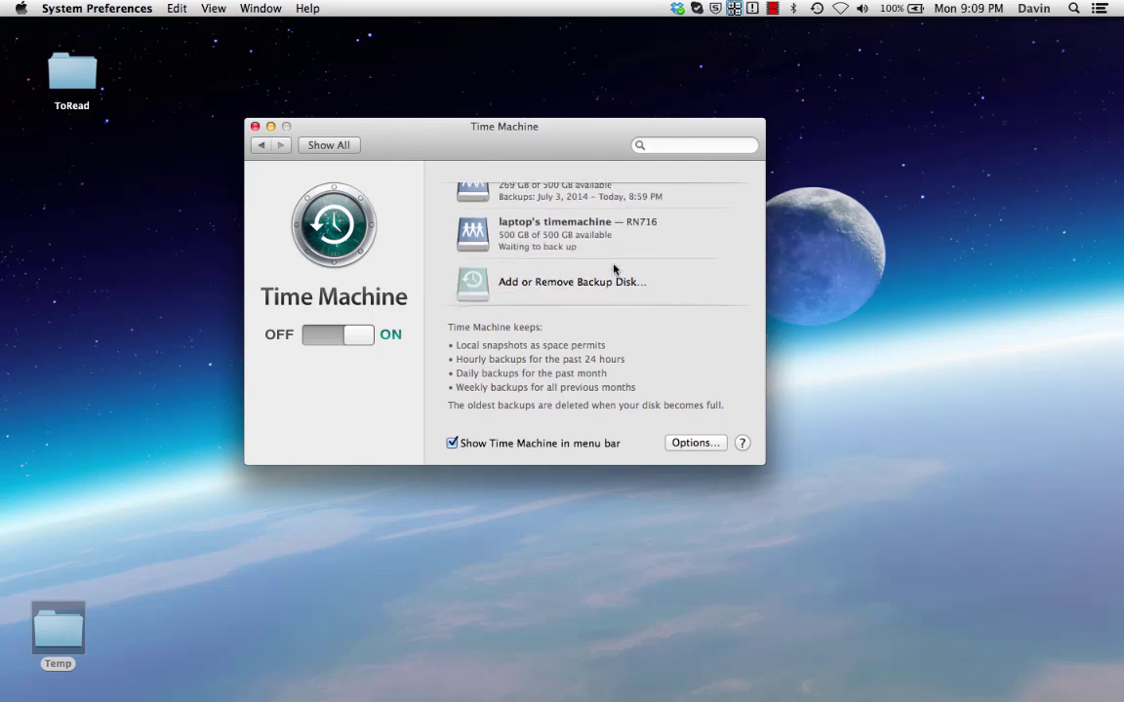
pyautogui.click(816, 8)
pyautogui.click(842, 66)
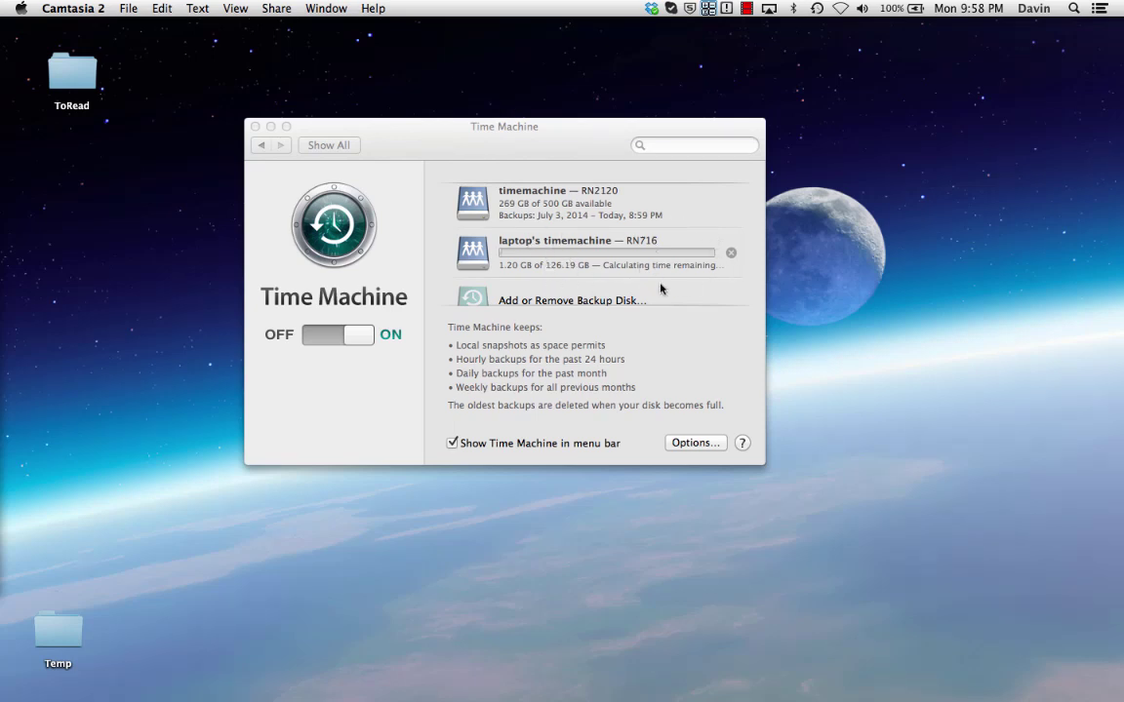
# Step: Return to Safari's ReadyNAS Time Machine page, showing laptop at 1 GB of 500 GB
pyautogui.moveTo(2, 200)
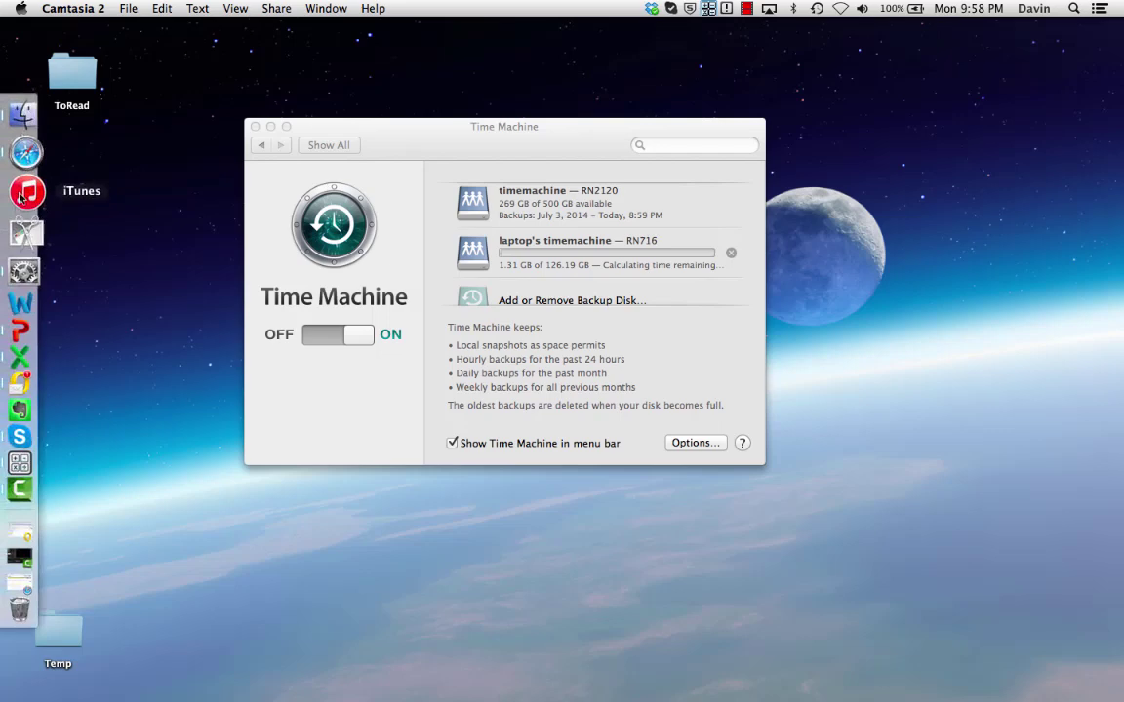
pyautogui.click(21, 156)
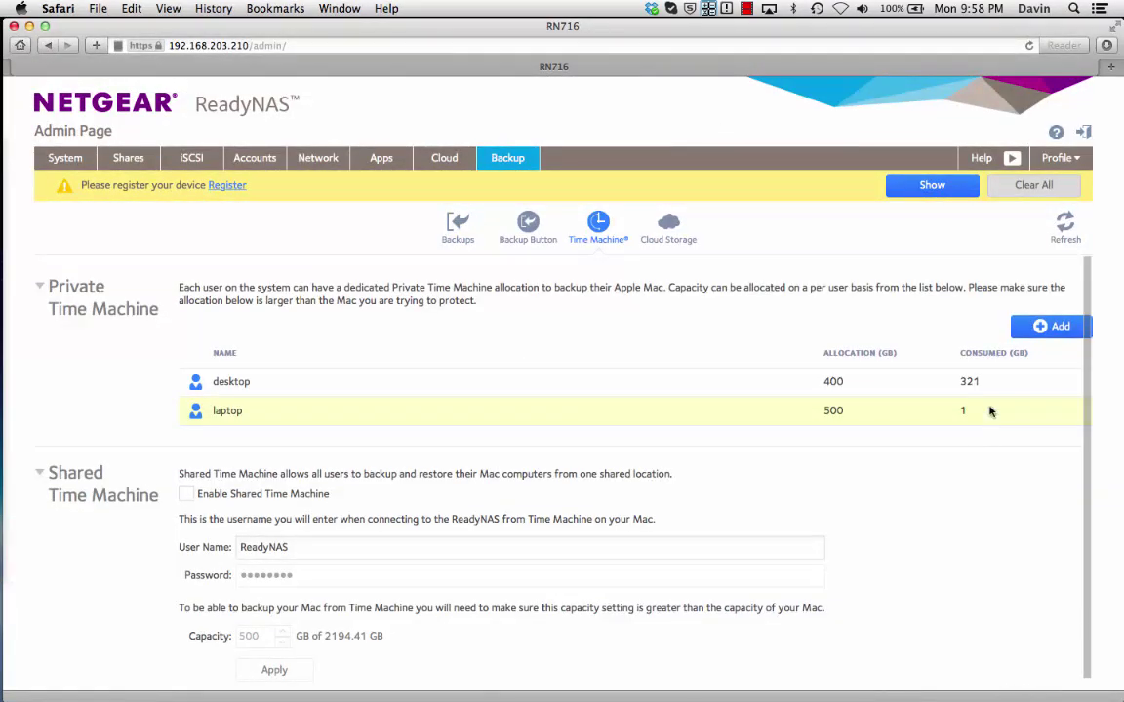